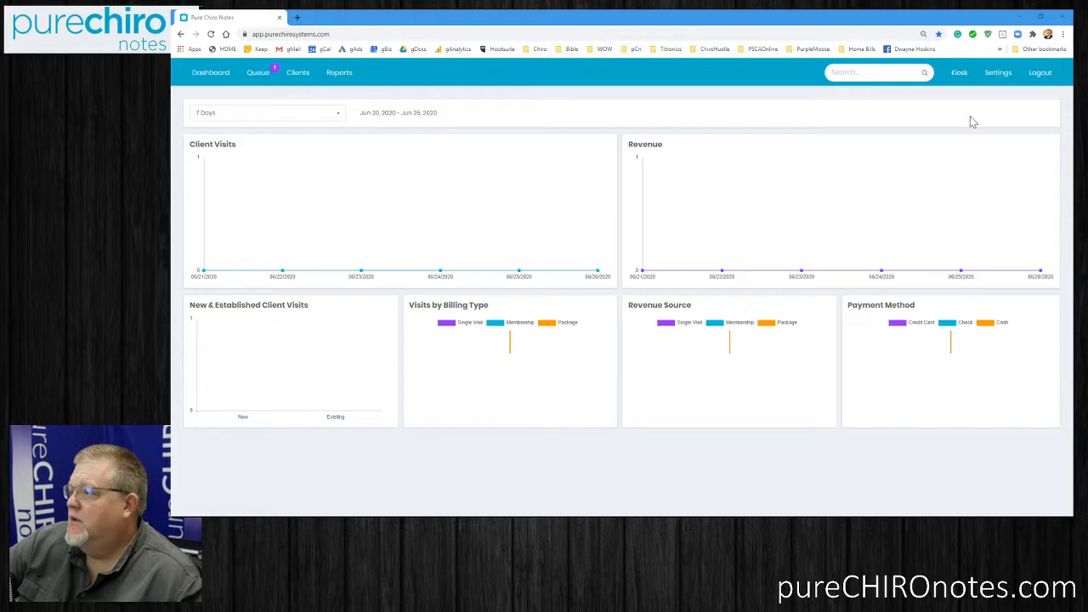
Open the macro settings and show the Subjective macros.
left_click(997, 75)
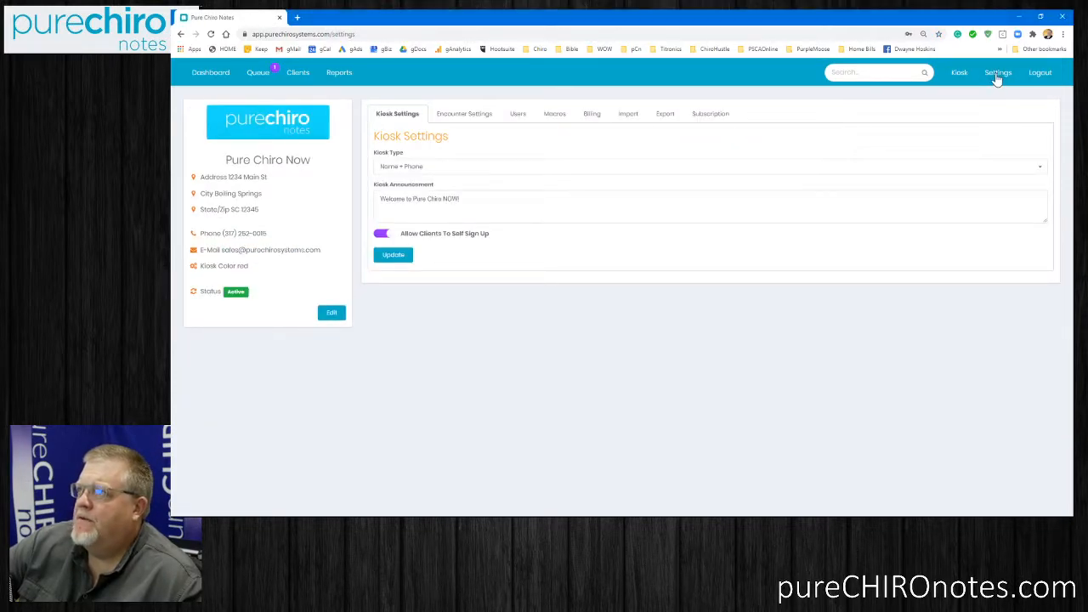
left_click(551, 119)
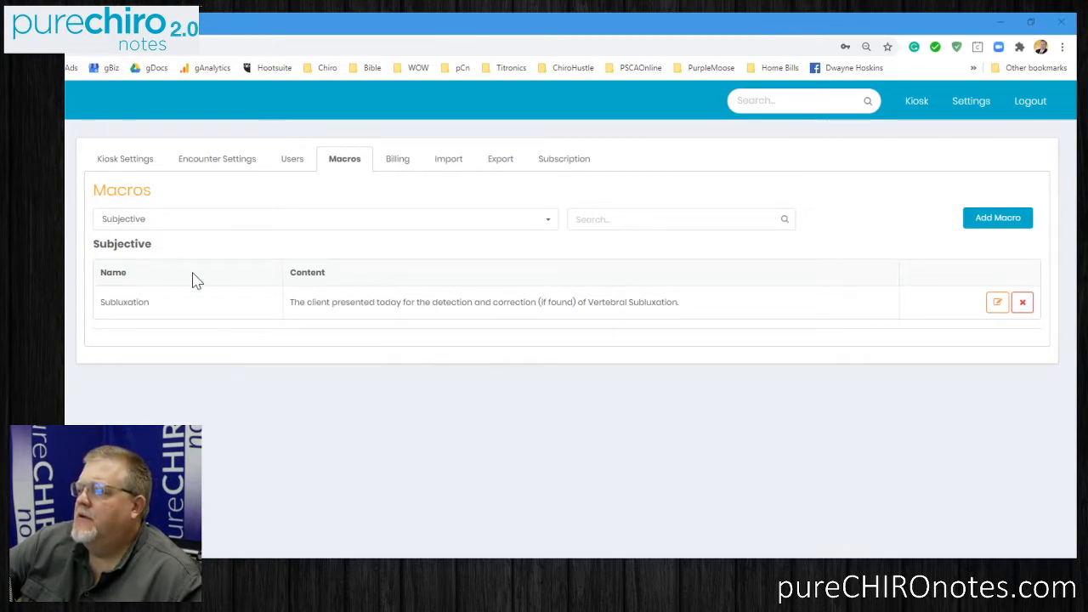
left_click(172, 227)
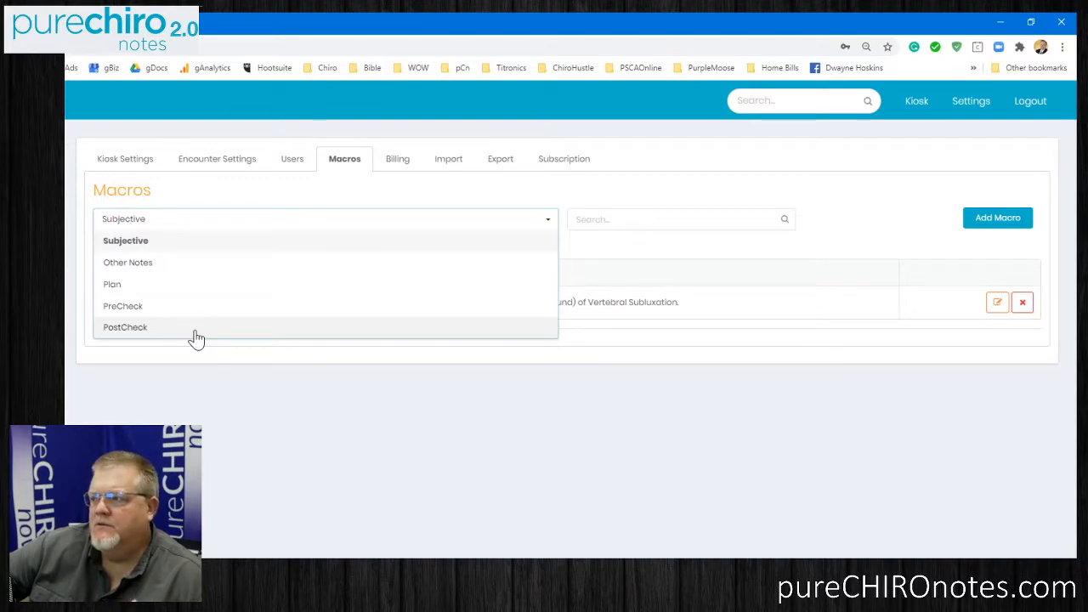
left_click(183, 250)
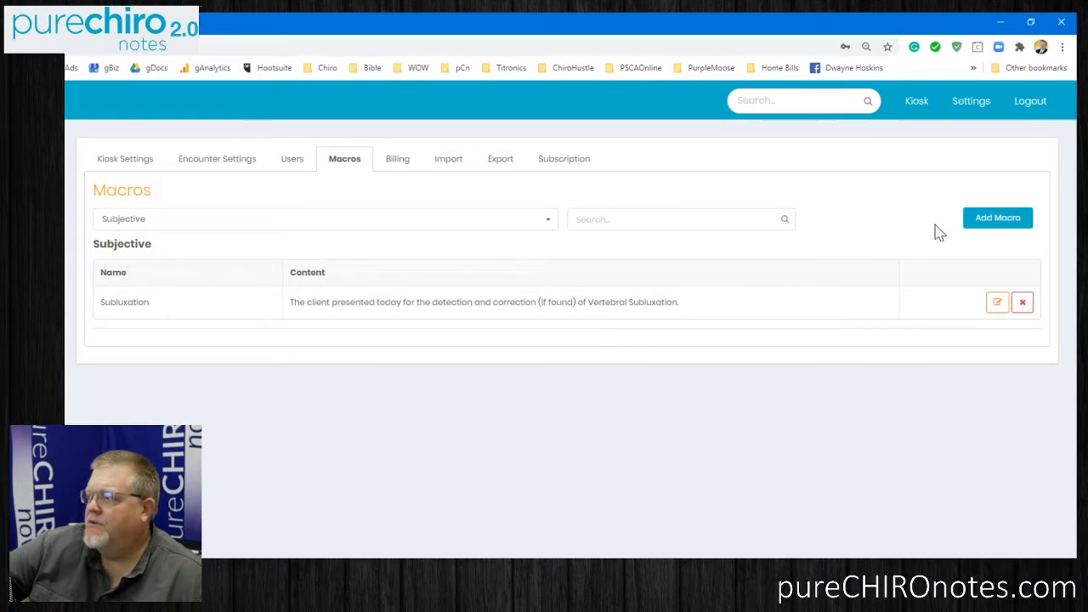
Start a new macro named NP and assign it to the Subjective input.
left_click(994, 219)
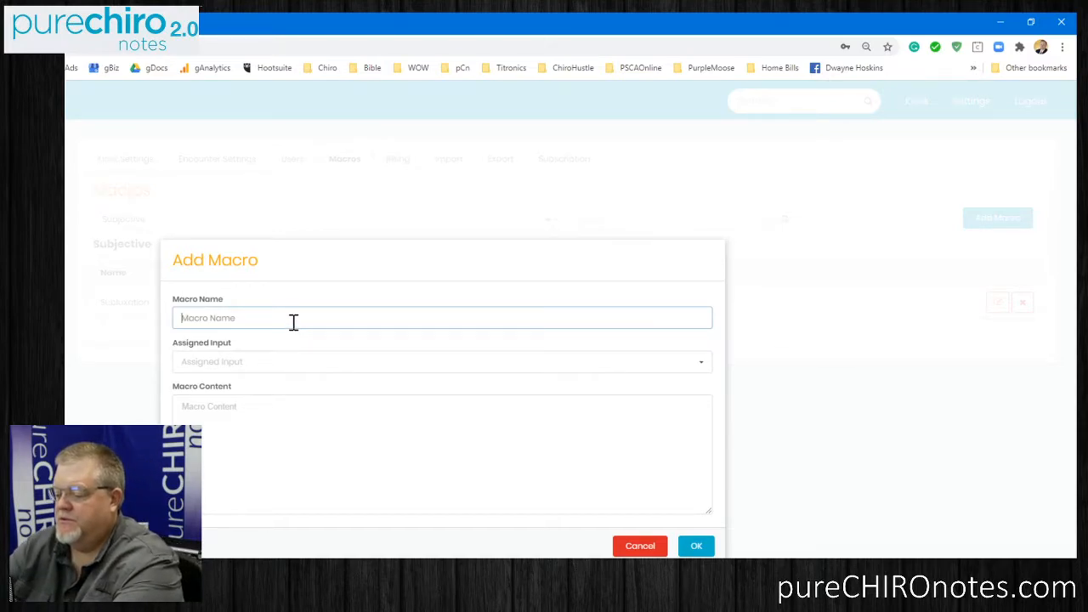
type("New")
key("BackSpace")
key("BackSpace")
key("BackSpace")
type("P")
key("Tab")
key("Down")
key("Tab")
Enter "Refer to New Client documents that were scanned into the secure folder" as the NP macro's content.
type("Refer to N")
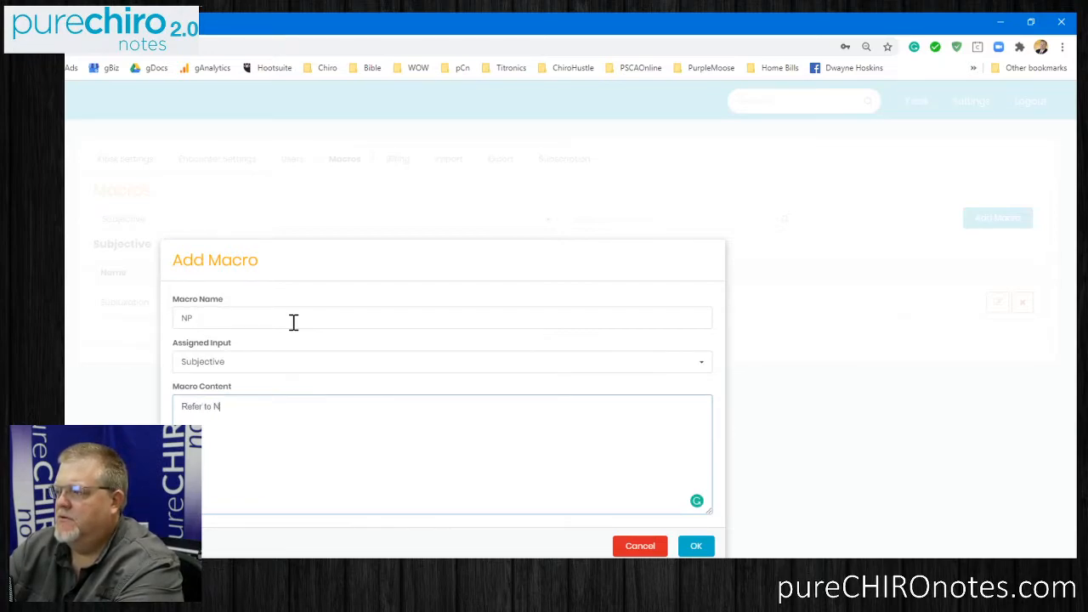
type("ew Client doc")
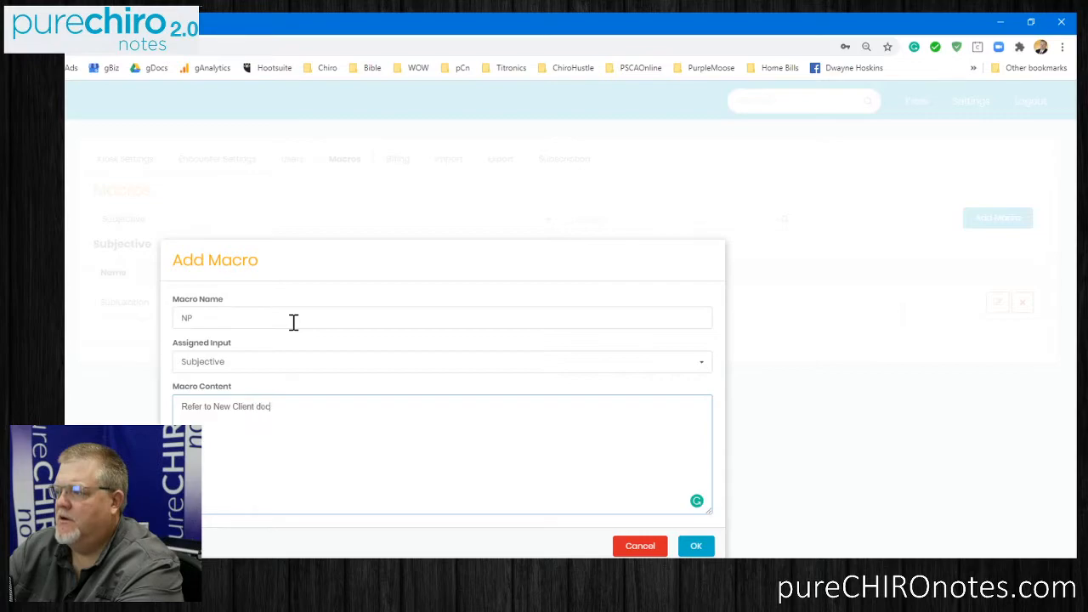
type("uments that were")
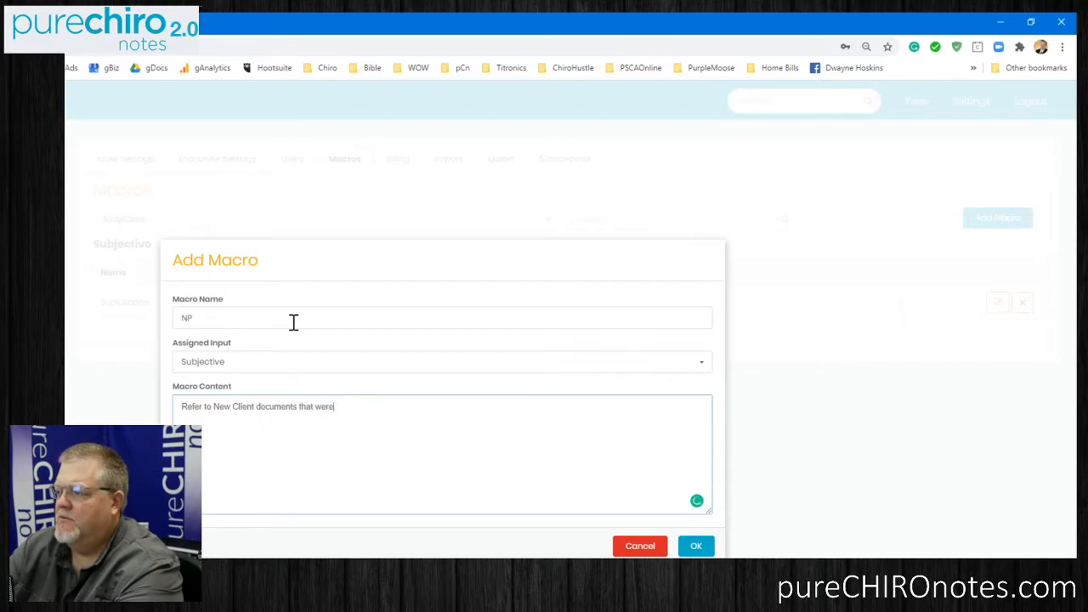
type(" scanned into")
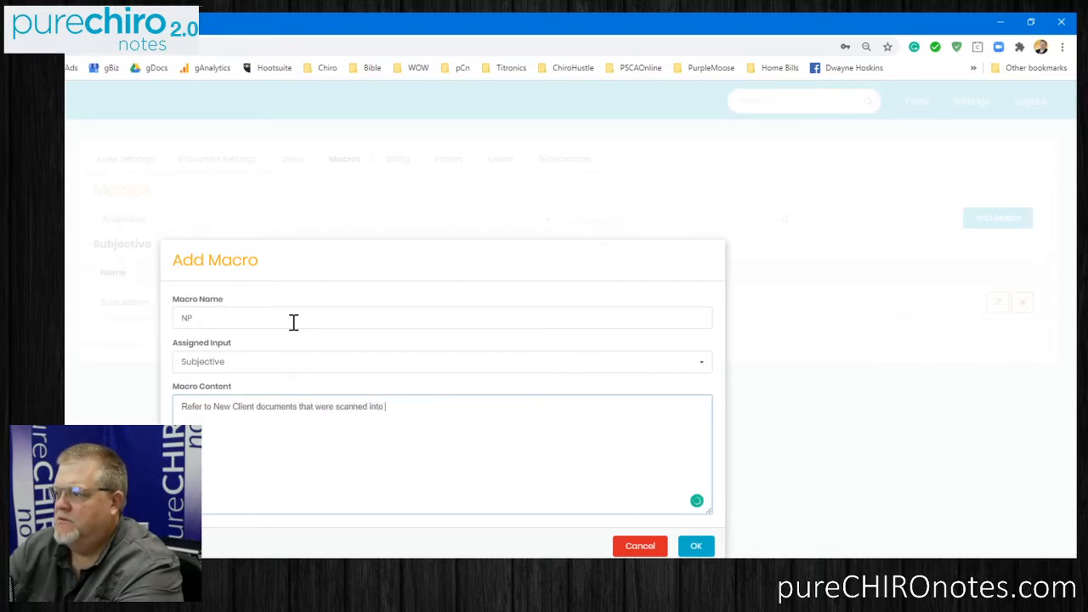
type(" the s")
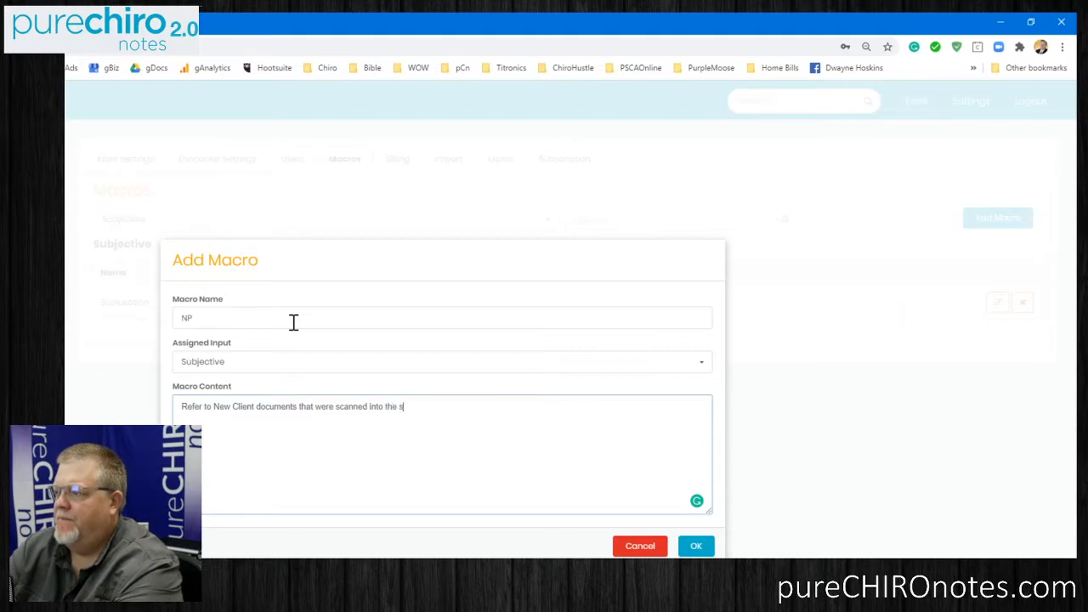
type("ecure folder")
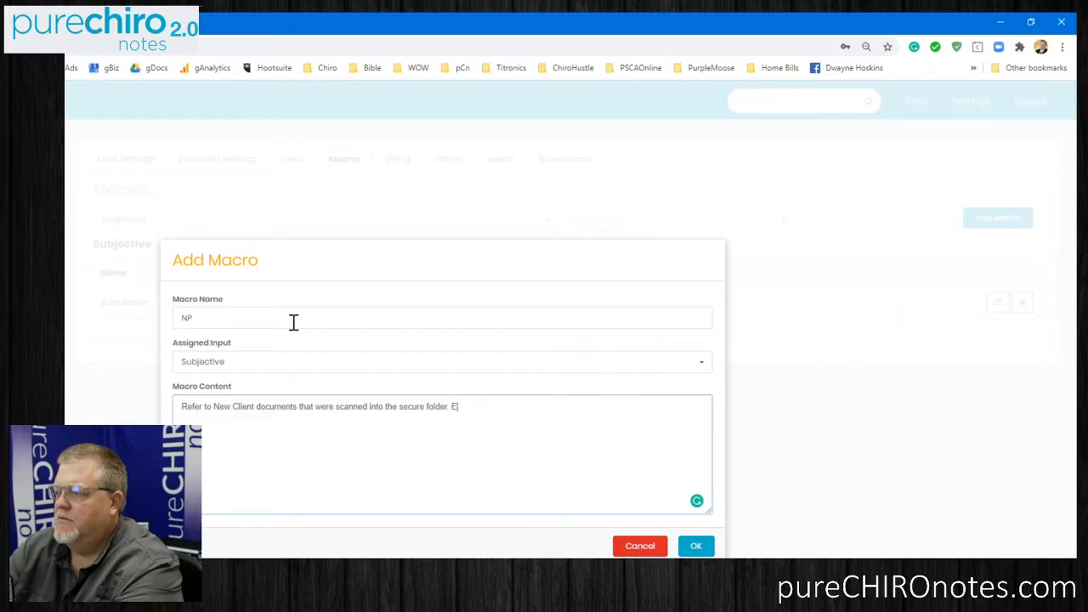
type(". Pertinent information was gathered from the document and eneen")
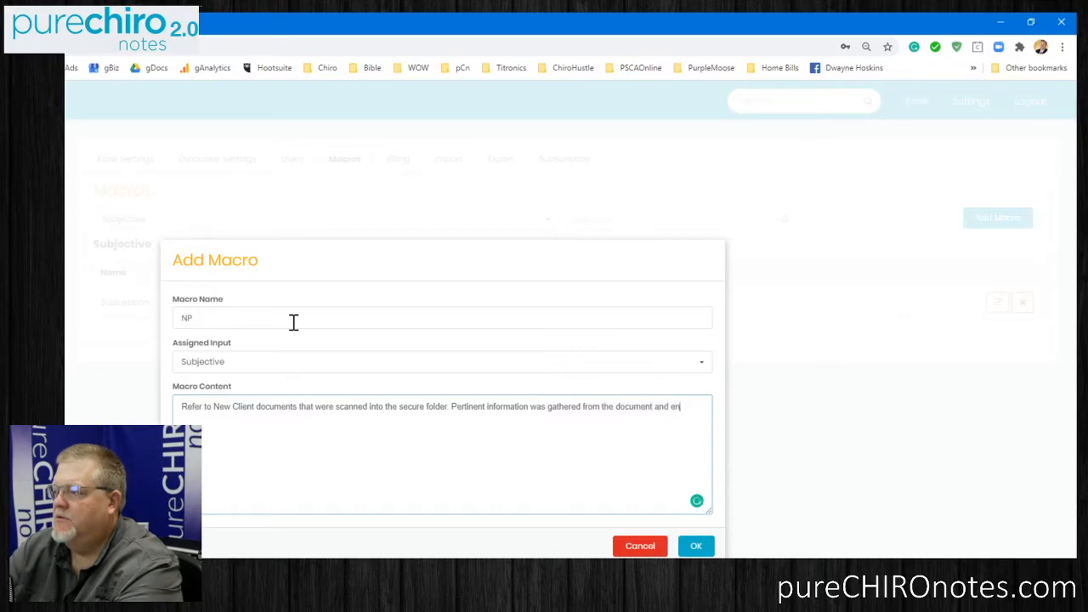
Append "Pertinent information was gathered from the document and enetered where appropriate." as a second sentence and save the NP macro.
type("eter")
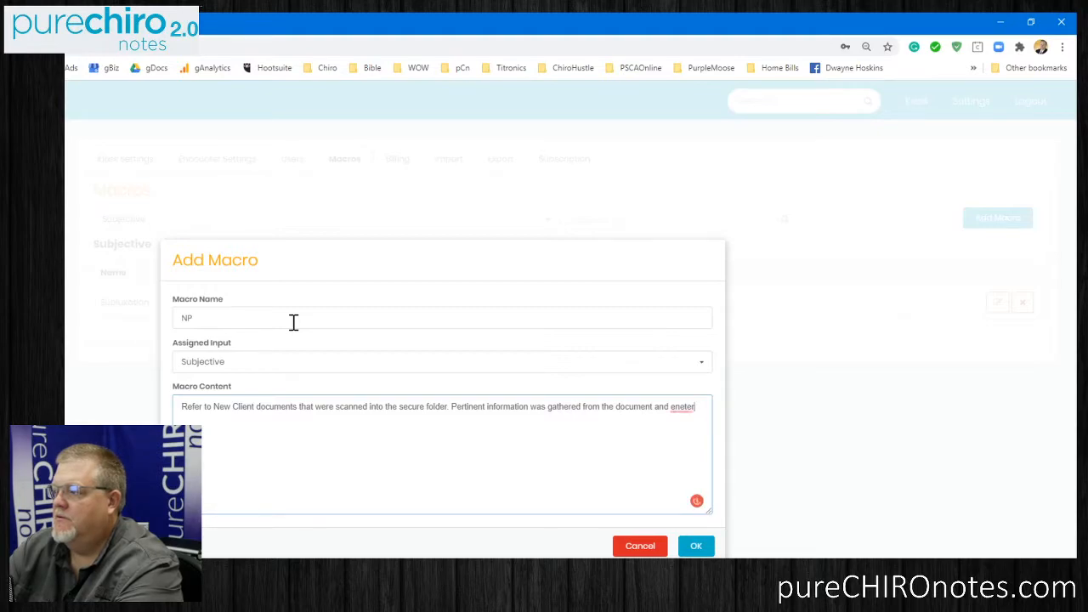
type("eed where app")
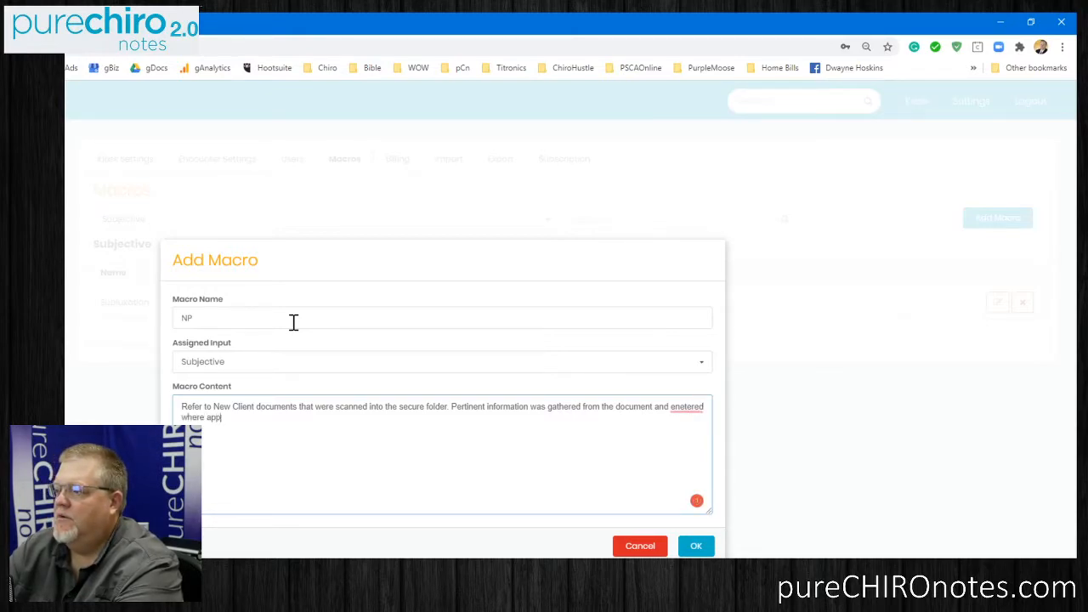
type("ropriate.")
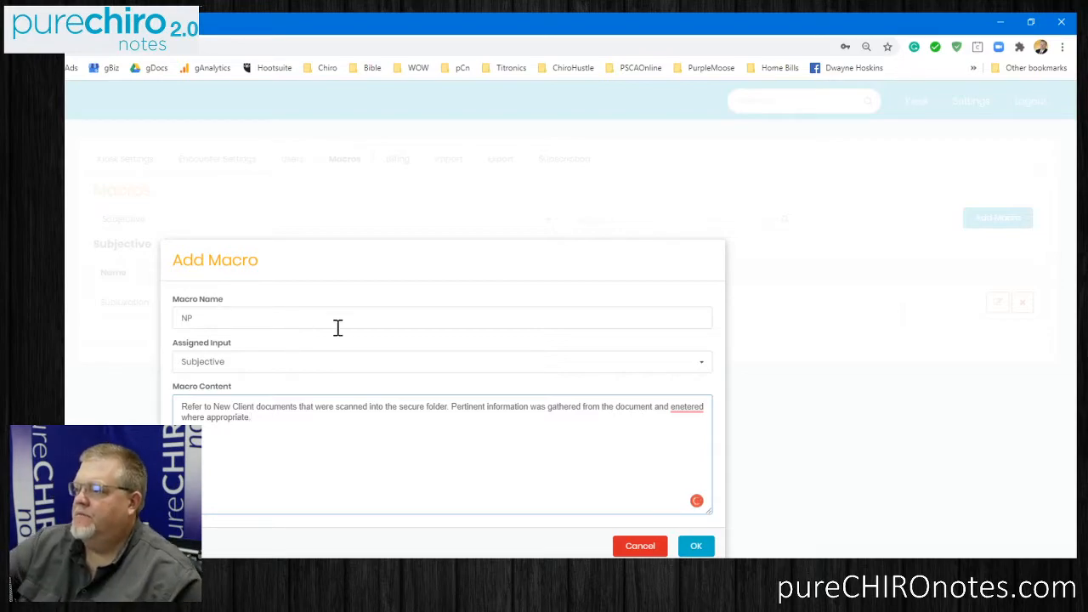
left_click(696, 547)
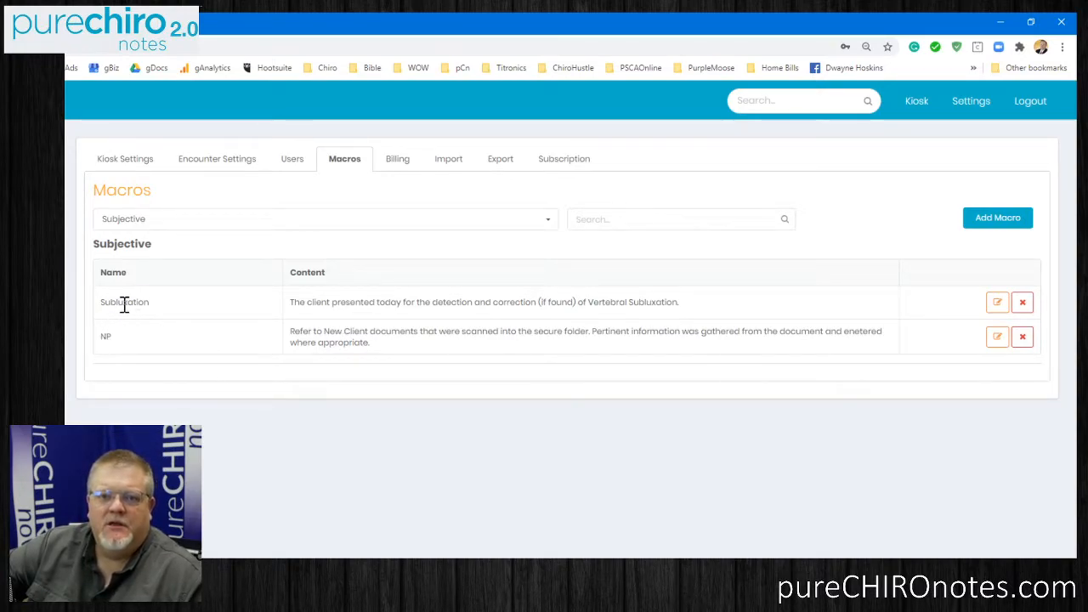
Review the existing macros for Other Notes, Plan, PreCheck and PostCheck one category at a time.
left_click(147, 227)
left_click(146, 265)
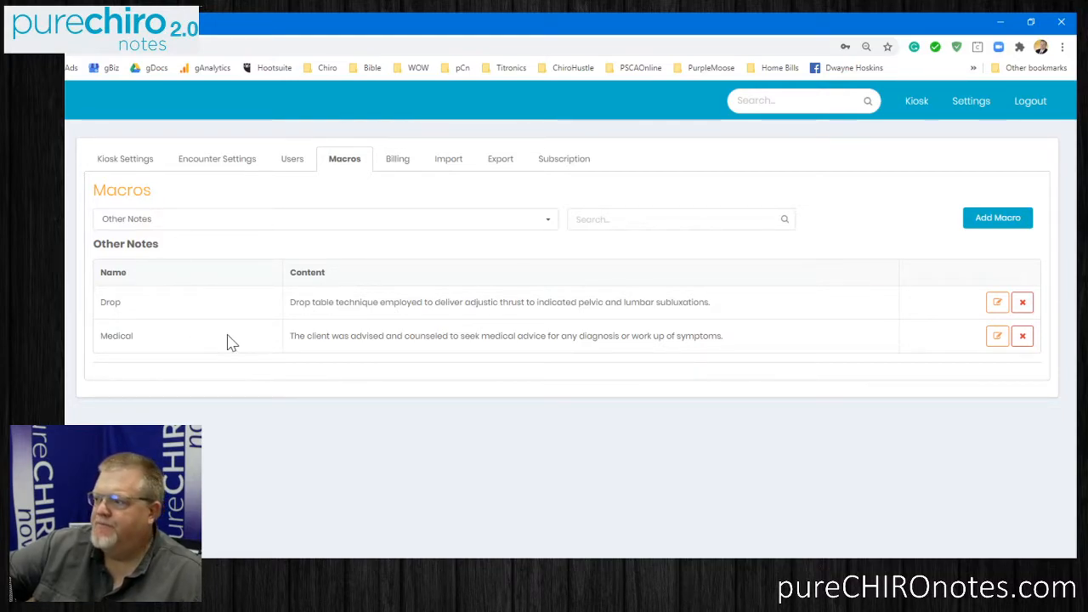
left_click(278, 221)
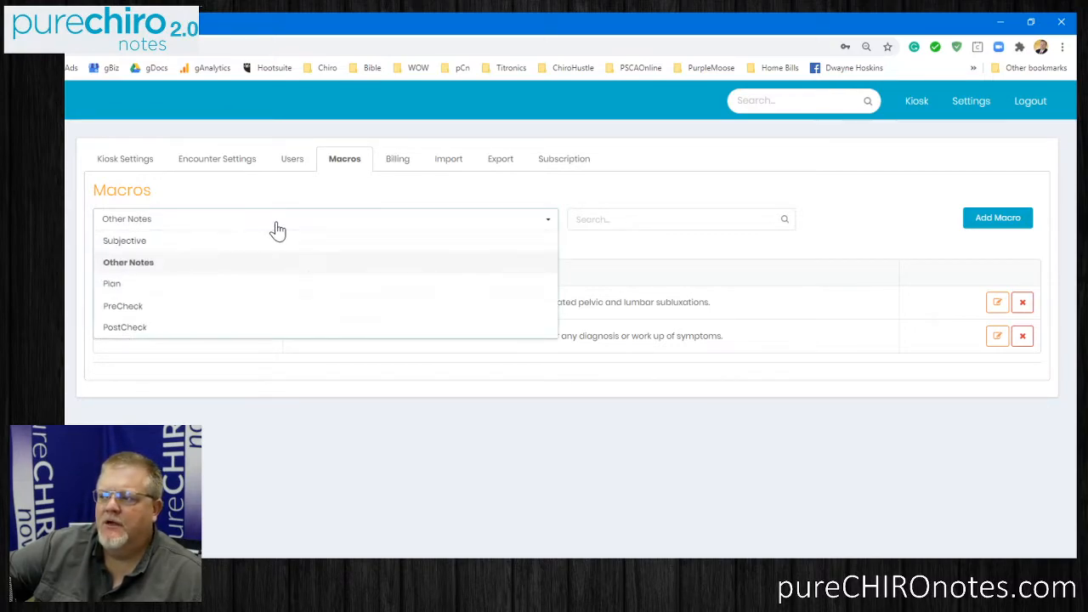
left_click(216, 289)
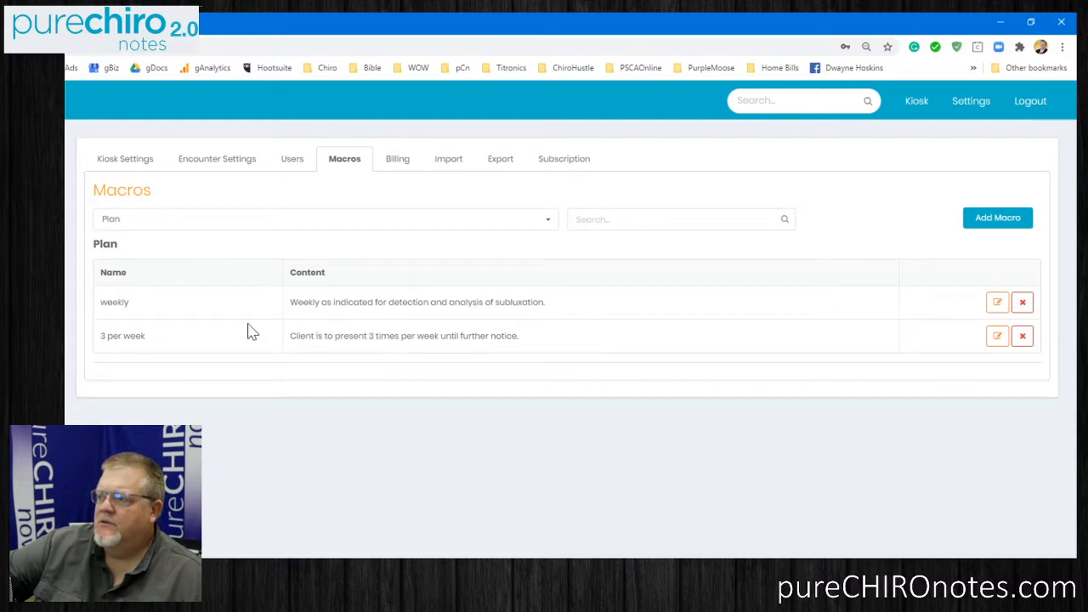
left_click(184, 228)
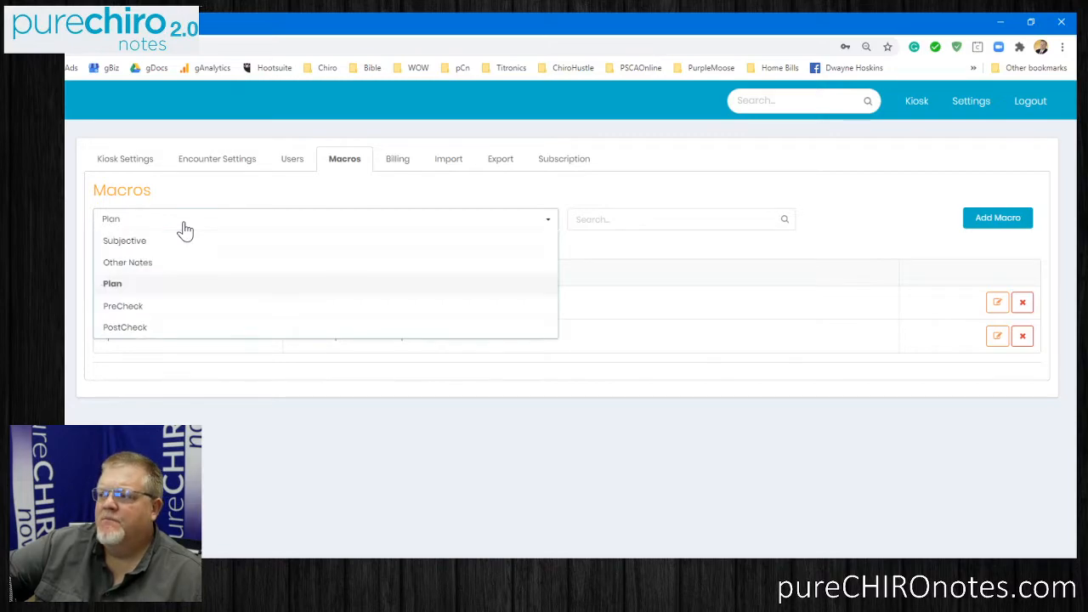
left_click(162, 308)
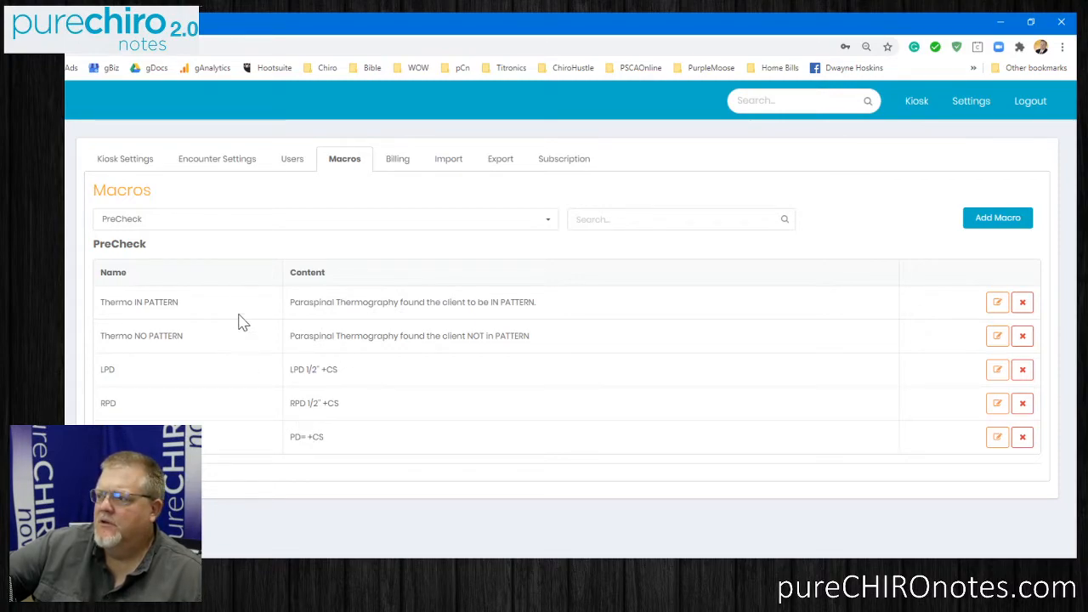
left_click(233, 225)
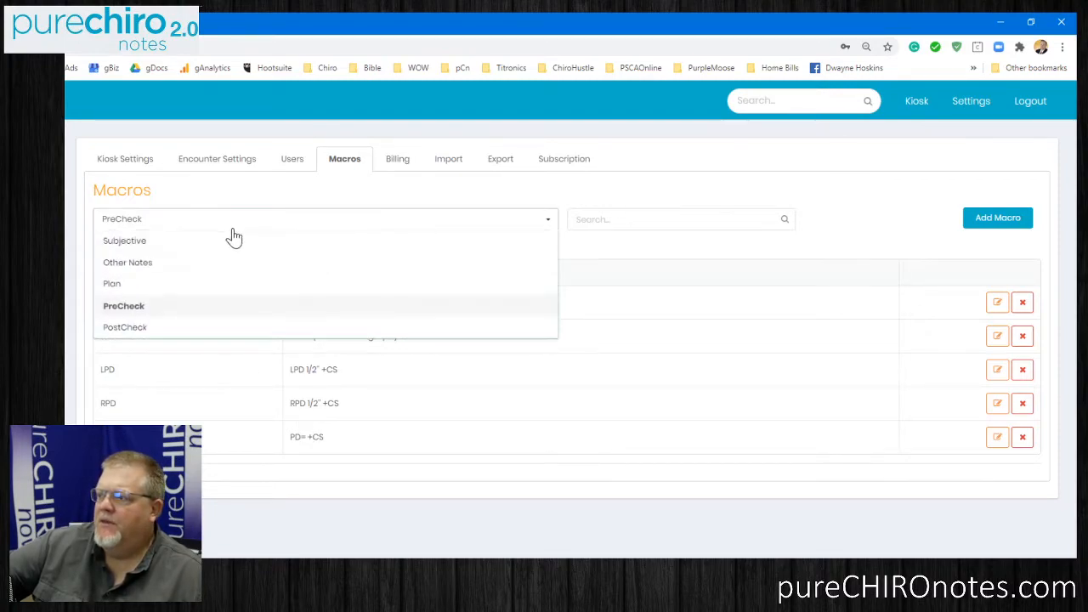
left_click(213, 329)
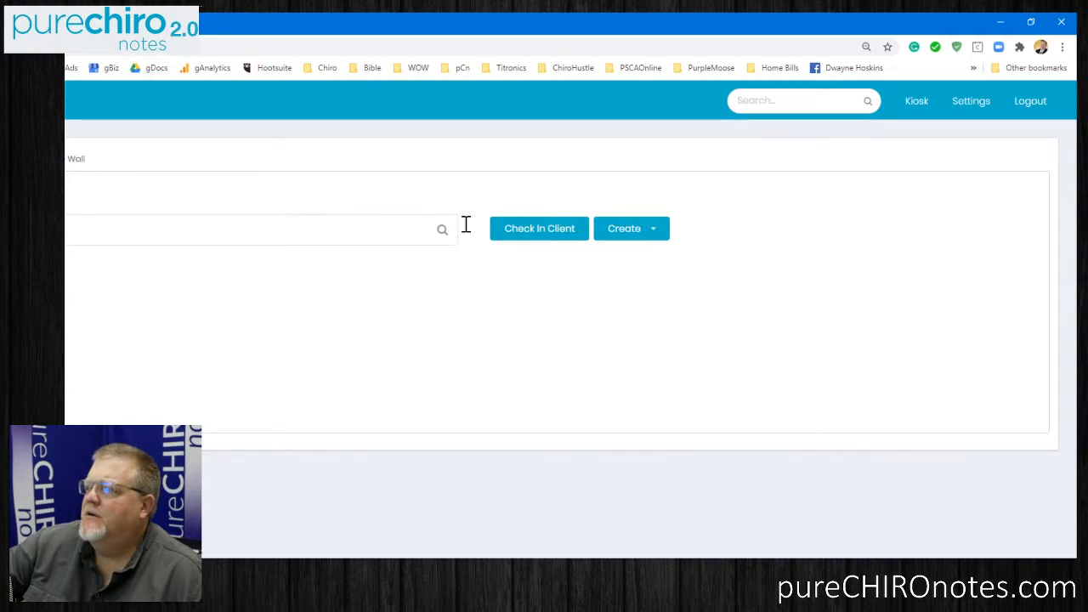
Open client check-in for a visit, and insert the NP macro text repeatedly into the visit's Subjective notes.
left_click(537, 243)
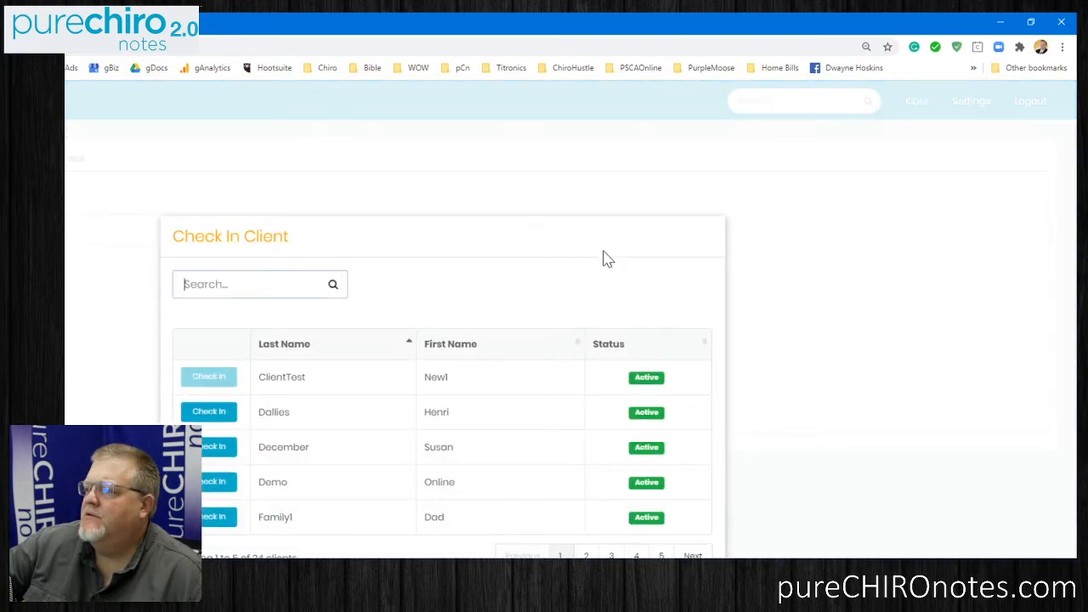
left_click(791, 554)
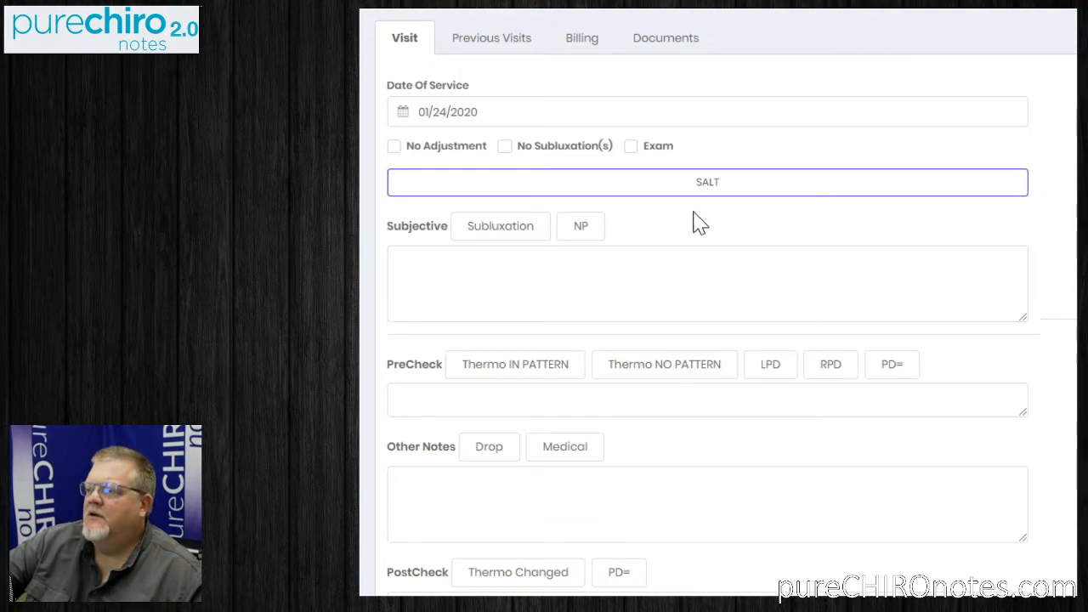
left_click(585, 233)
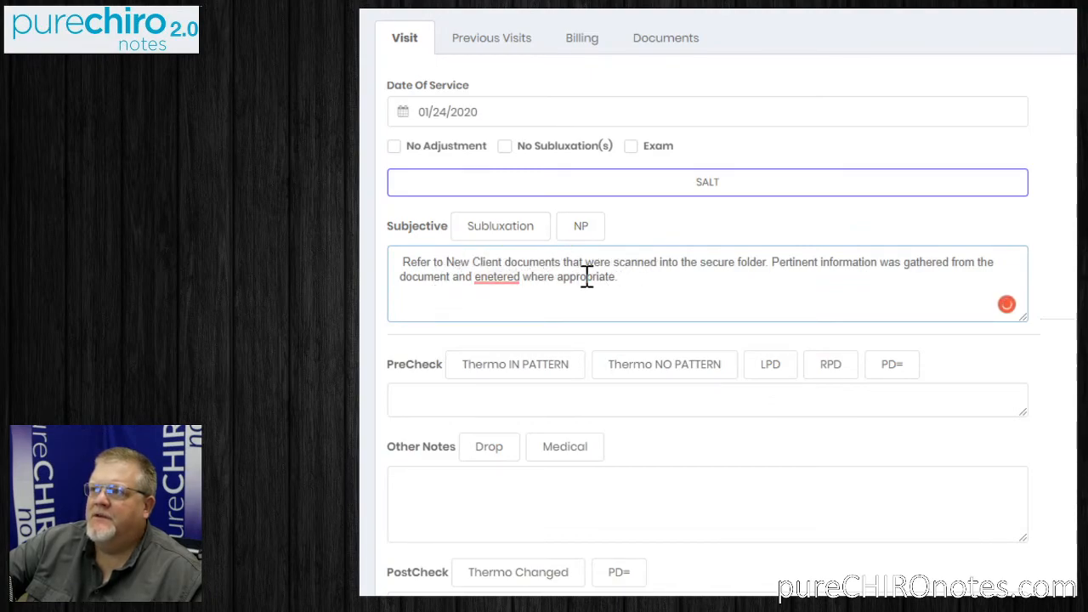
left_click(587, 228)
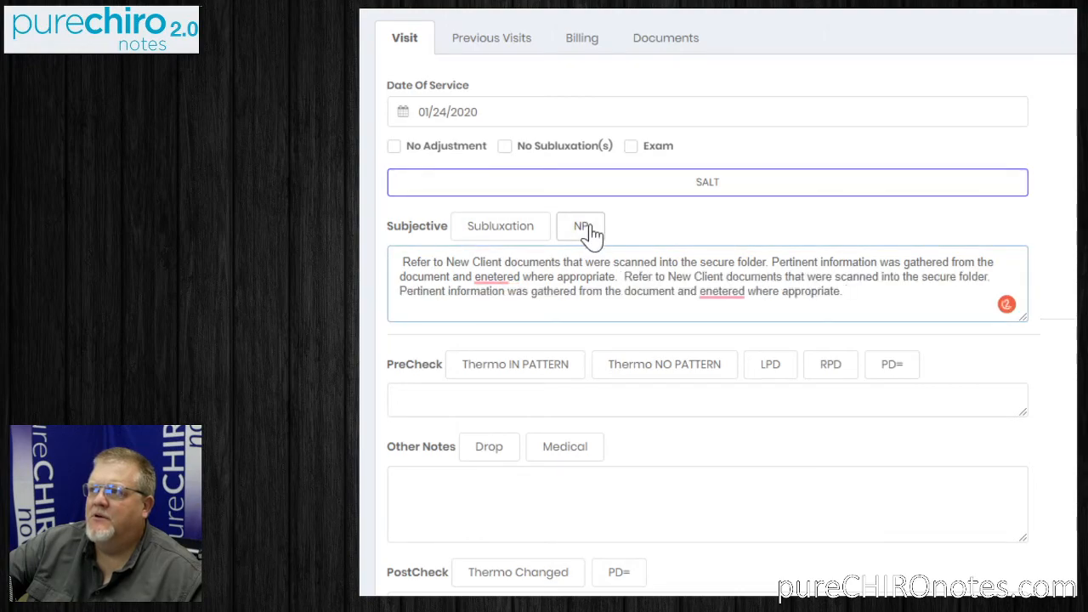
double_click(588, 228)
double_click(589, 228)
triple_click(588, 228)
double_click(588, 228)
triple_click(589, 228)
triple_click(588, 228)
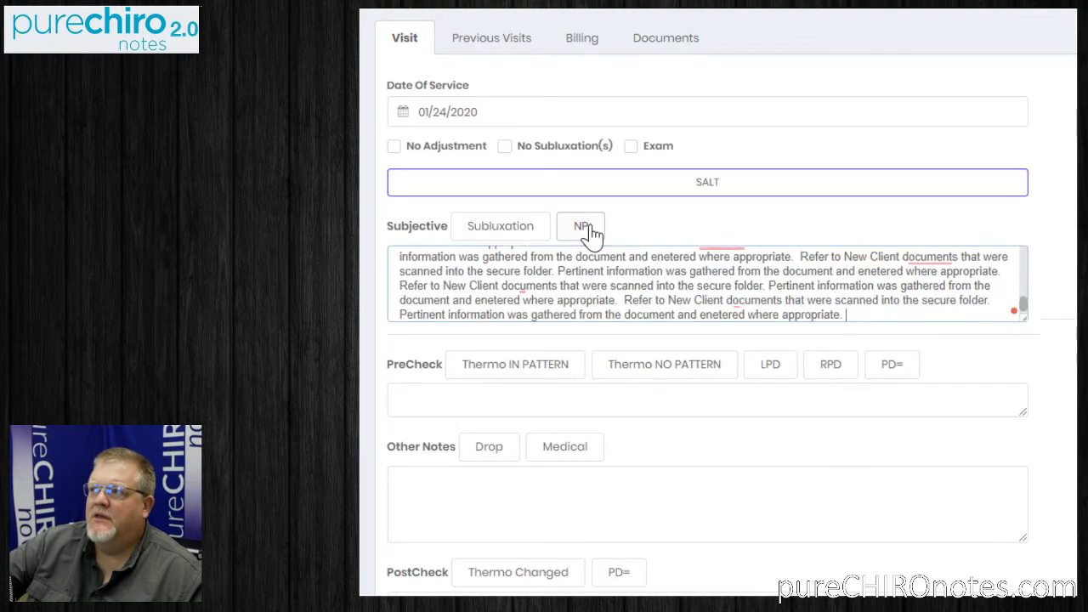
Add the Subluxation macro text several times to the visit's Subjective notes.
left_click(508, 236)
left_click(510, 237)
double_click(512, 238)
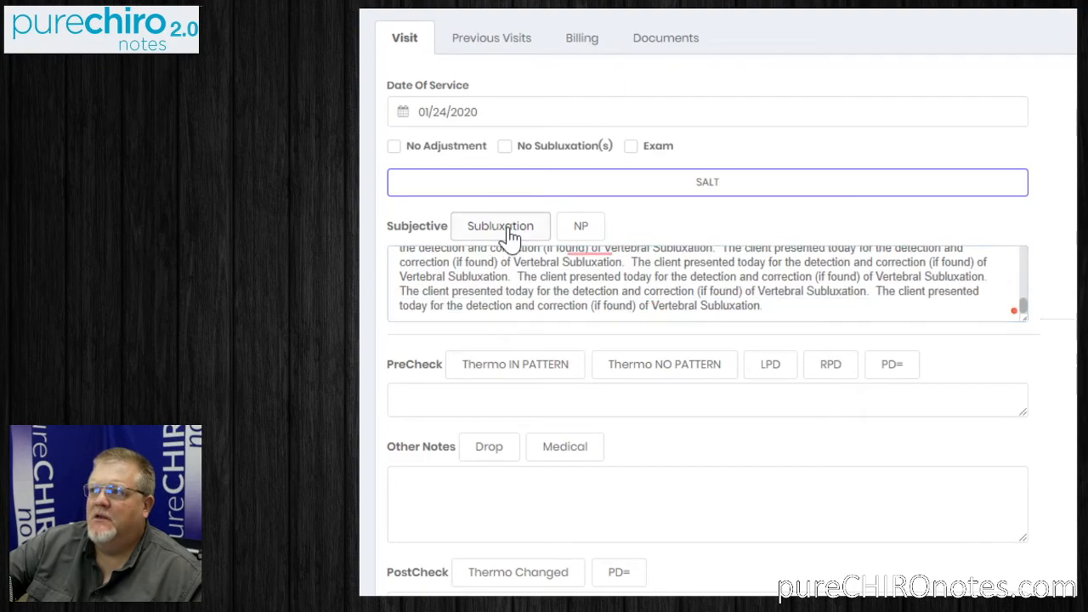
double_click(514, 239)
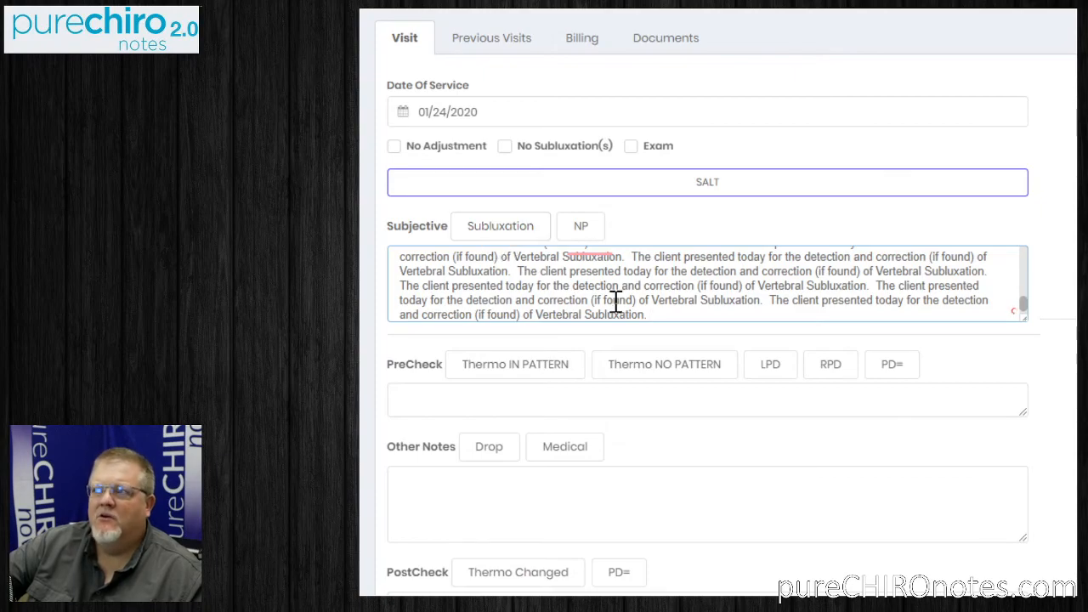
Insert the Thermo IN PATTERN and LPD macros into the PreCheck notes, and edit the latter to read LPD 1" -CS.
left_click(548, 364)
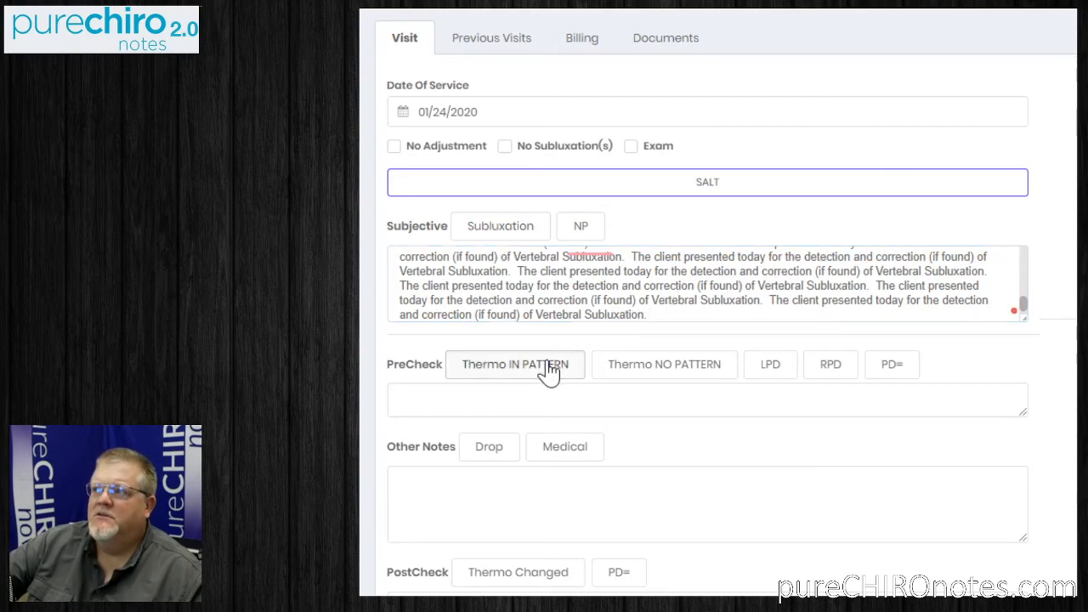
left_click(768, 364)
left_click(772, 399)
key("BackSpace")
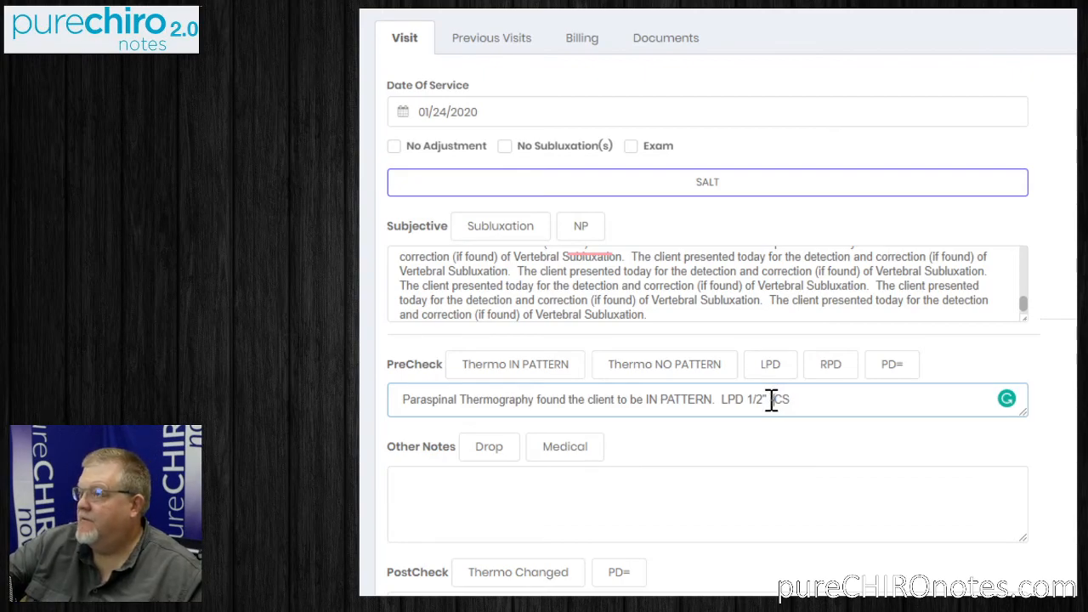
type("-")
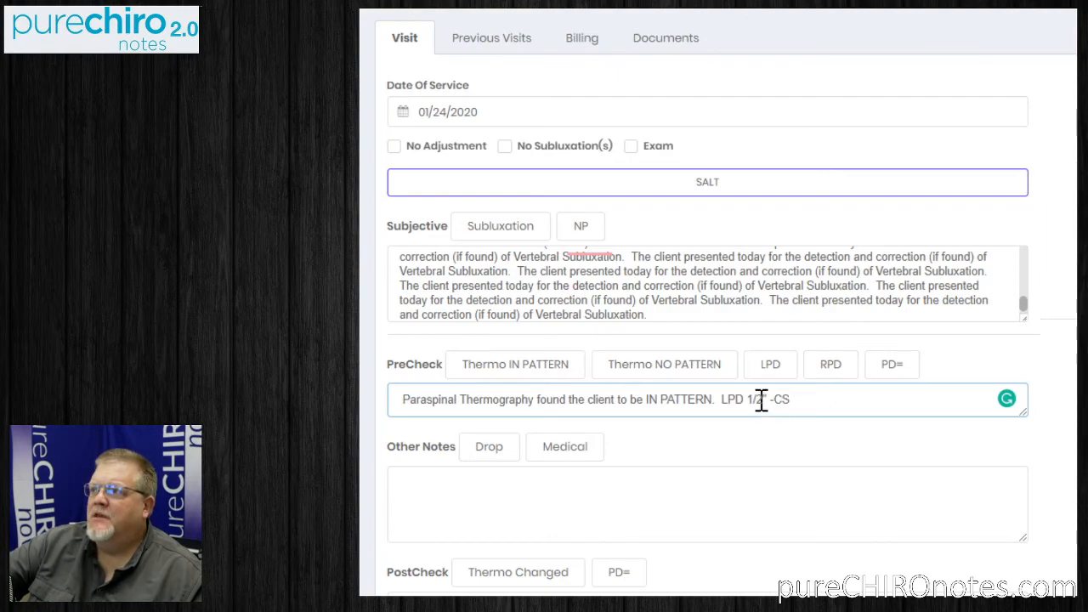
left_click_drag(763, 400, 756, 400)
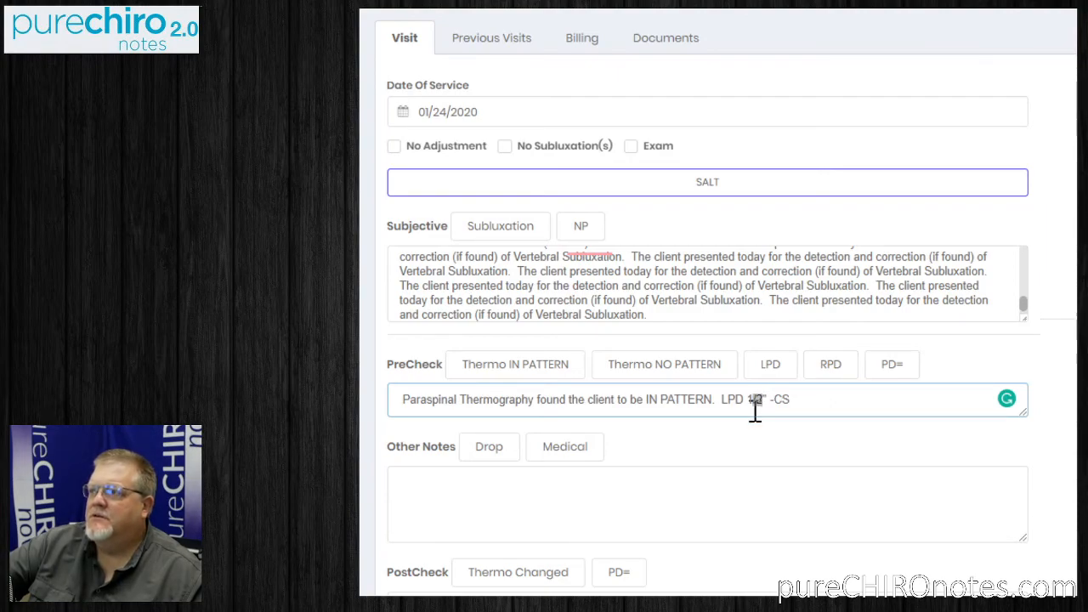
key("BackSpace")
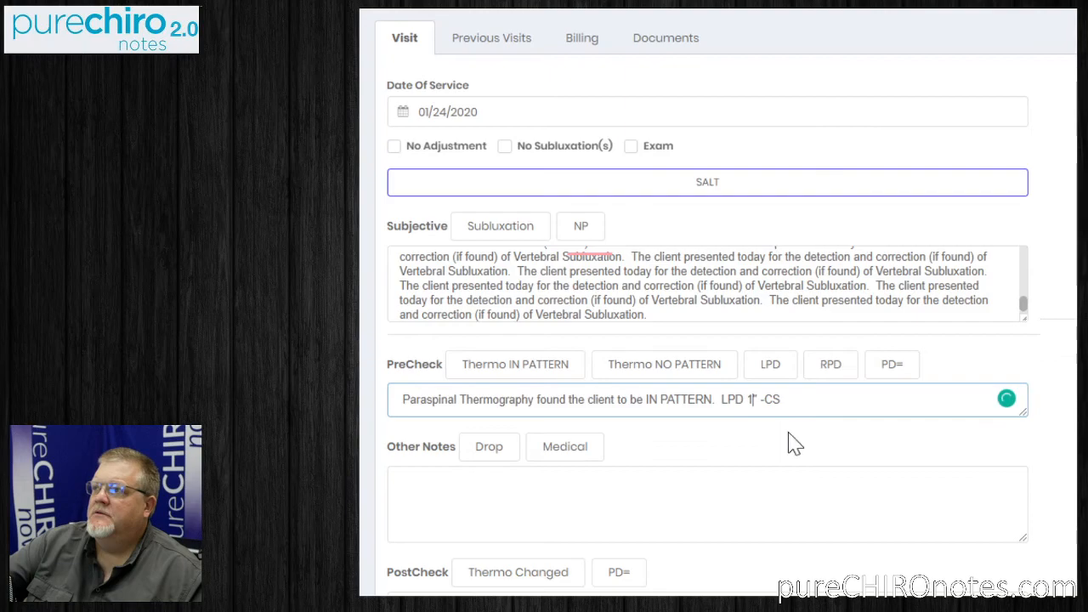
Insert the Medical macro followed by the Drop macro into the visit's Other Notes.
scroll(666, 339, "down", 3)
left_click(566, 206)
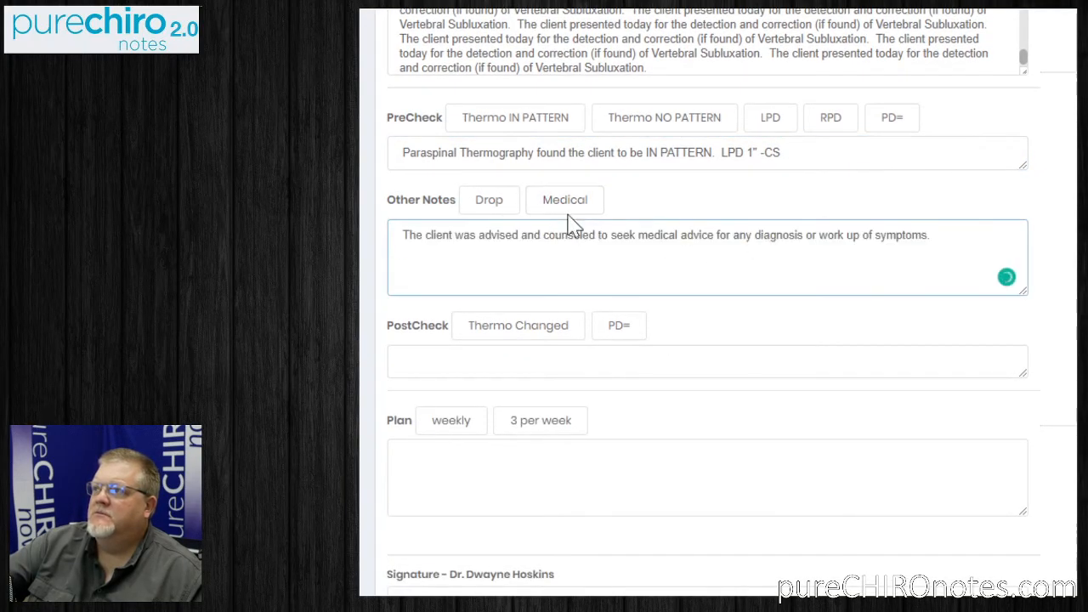
left_click(493, 204)
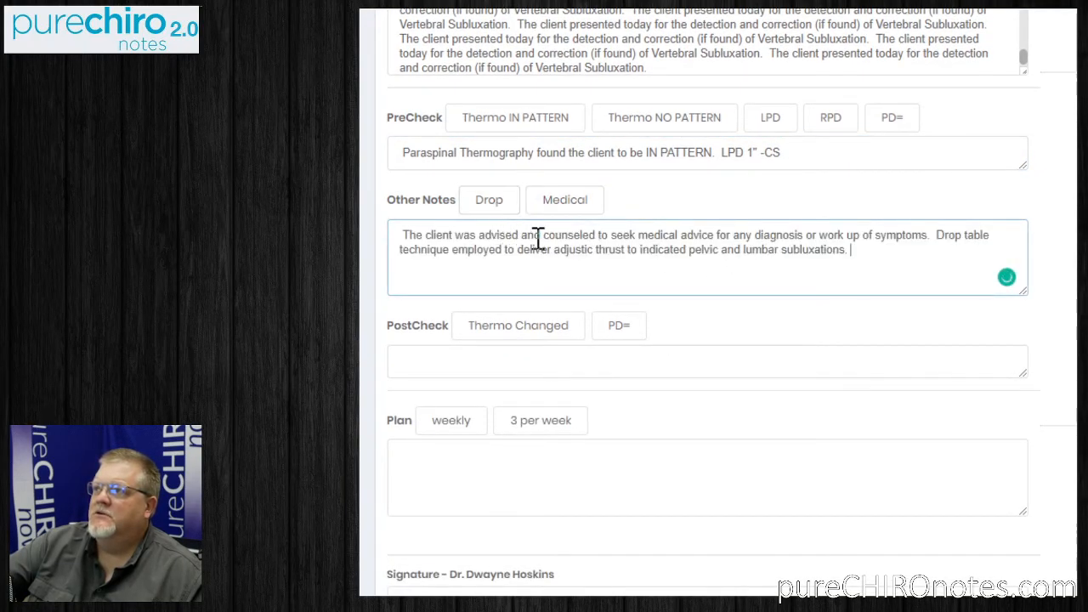
Insert the Thermo Changed and PD= macros into the PostCheck notes, and the weekly macro into the Plan.
left_click(494, 330)
left_click(606, 326)
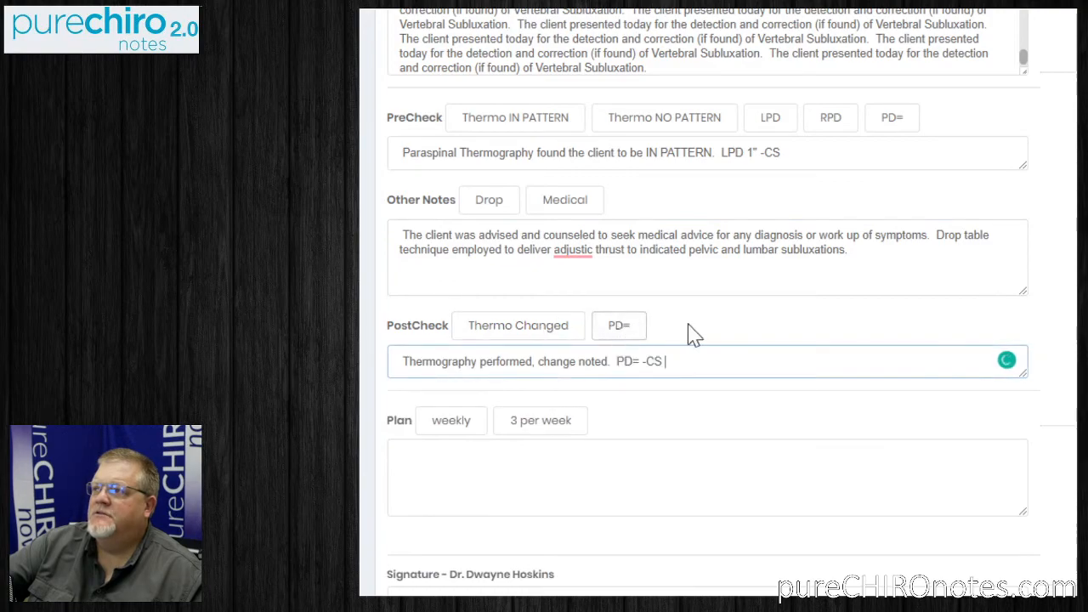
left_click(455, 424)
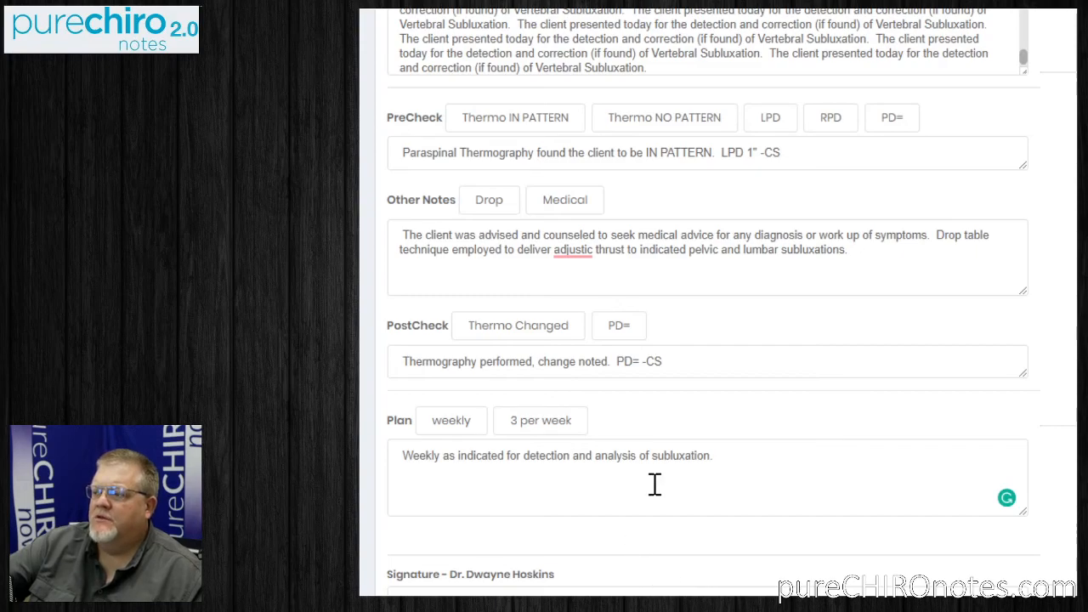
Replace all repeated text in the Subjective notes with a single NP macro followed by a single Subluxation macro.
scroll(651, 484, "up", 3)
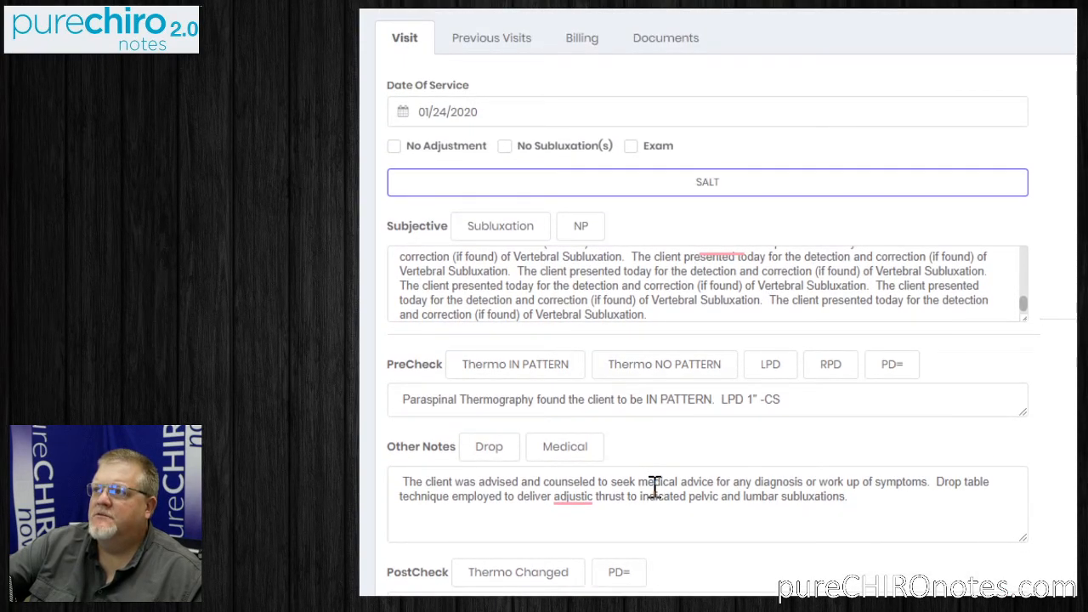
left_click_drag(666, 315, 359, 255)
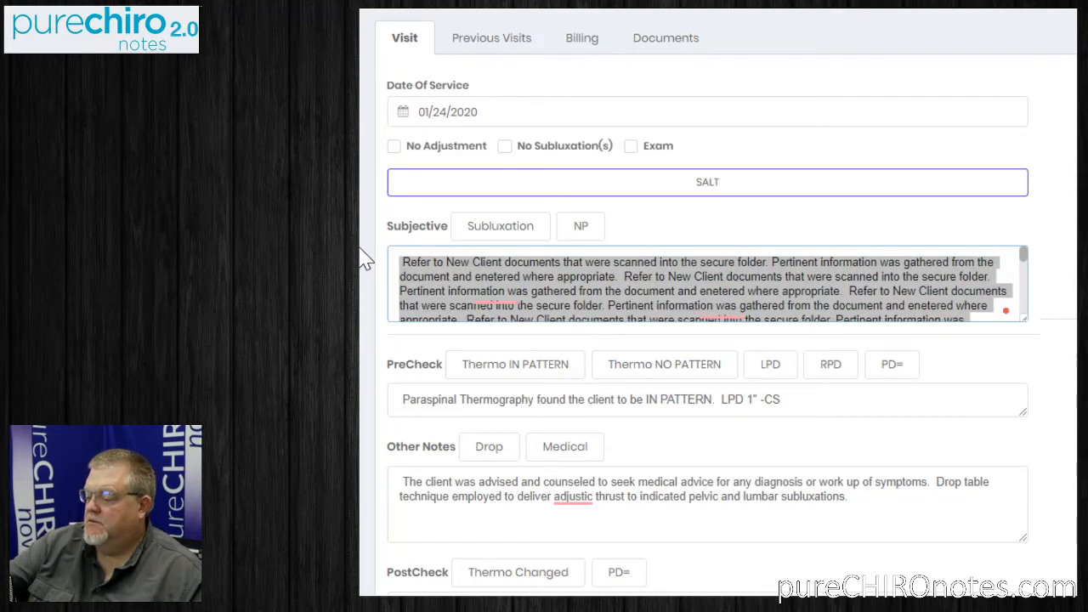
key("BackSpace")
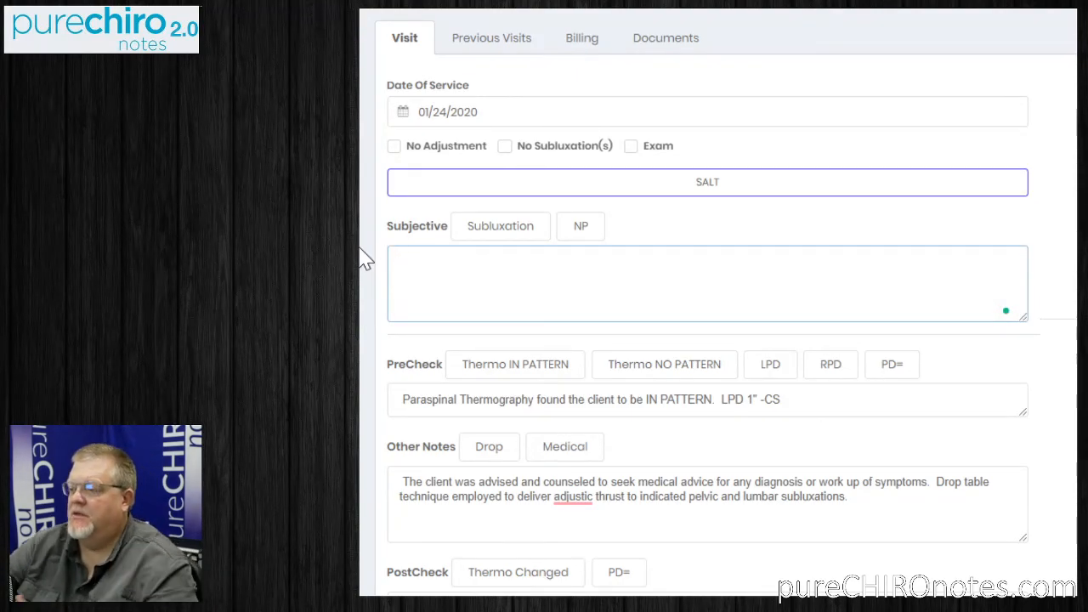
left_click(578, 227)
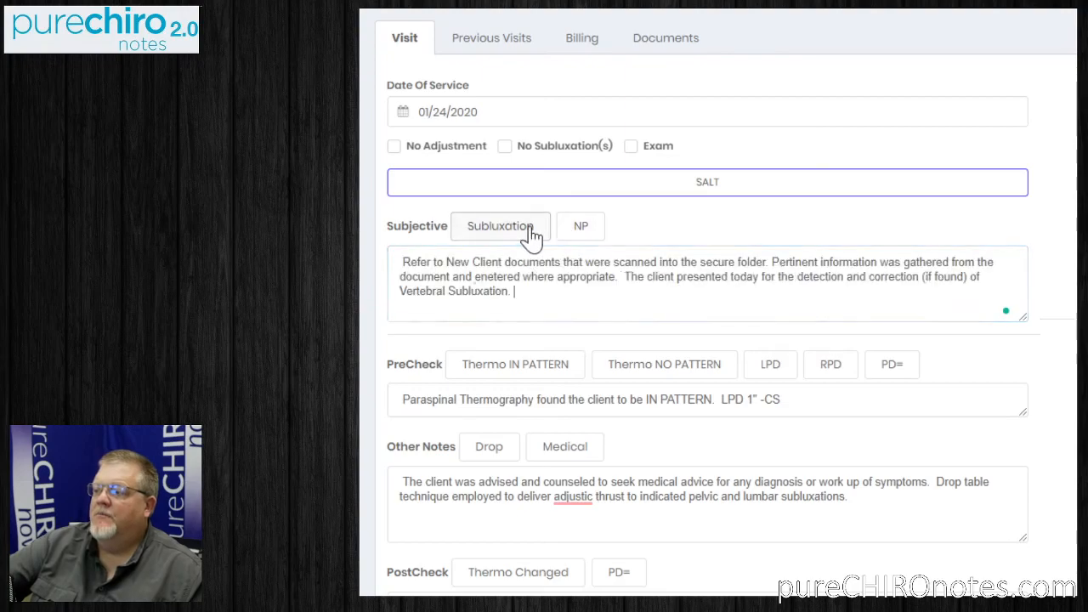